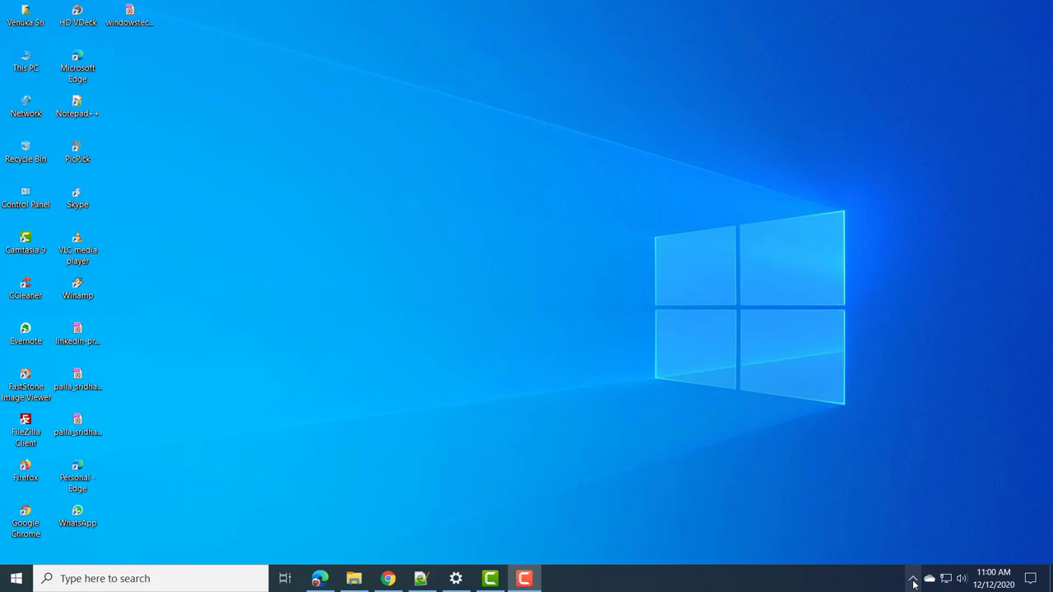
Eject the 802.11n USB Wireless LAN Card from the Safely Remove Hardware tray menu.
click(913, 579)
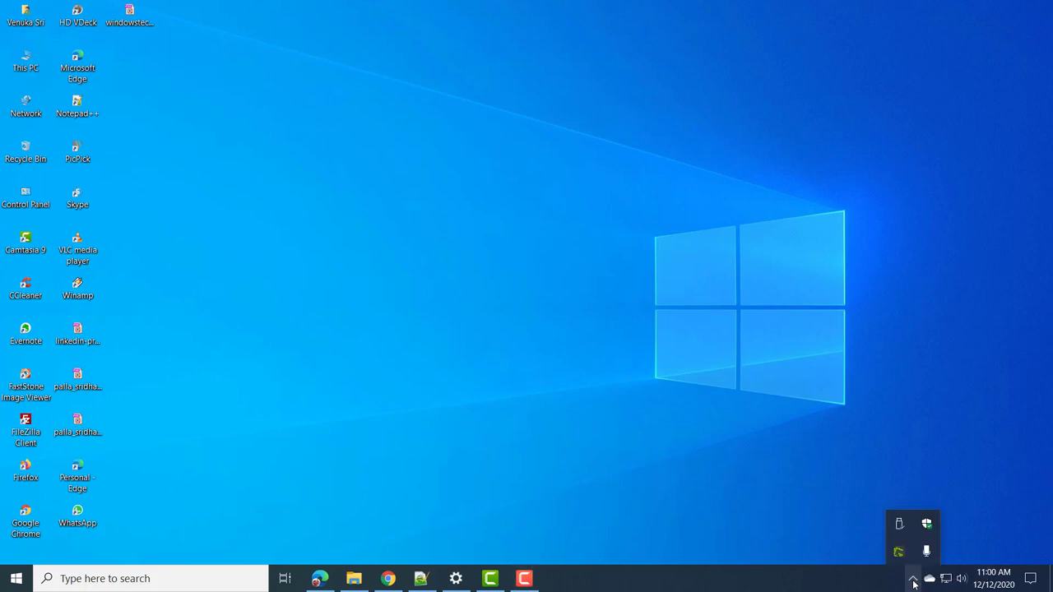
click(899, 525)
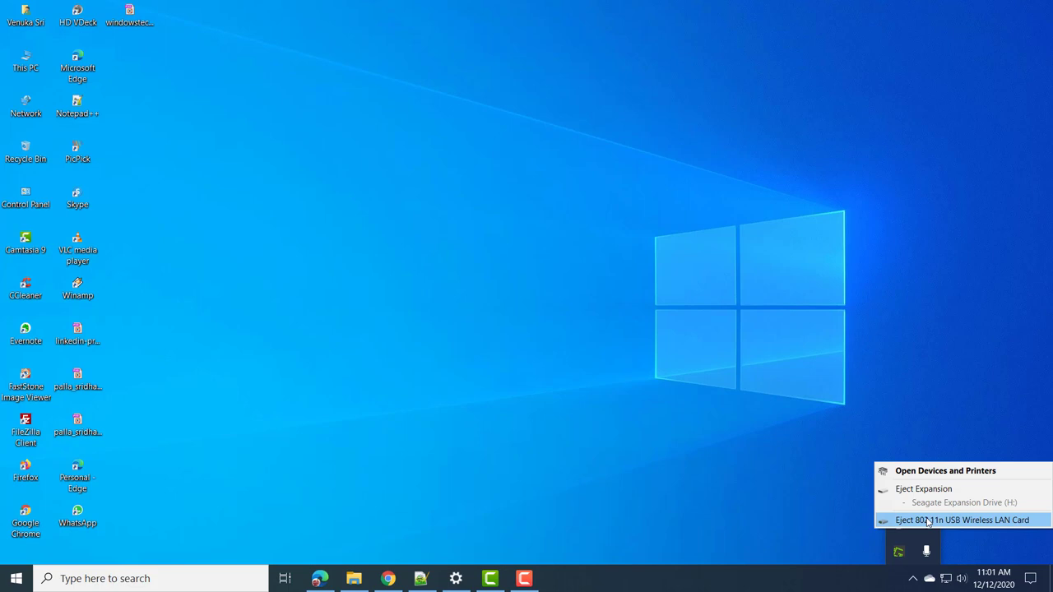
click(928, 522)
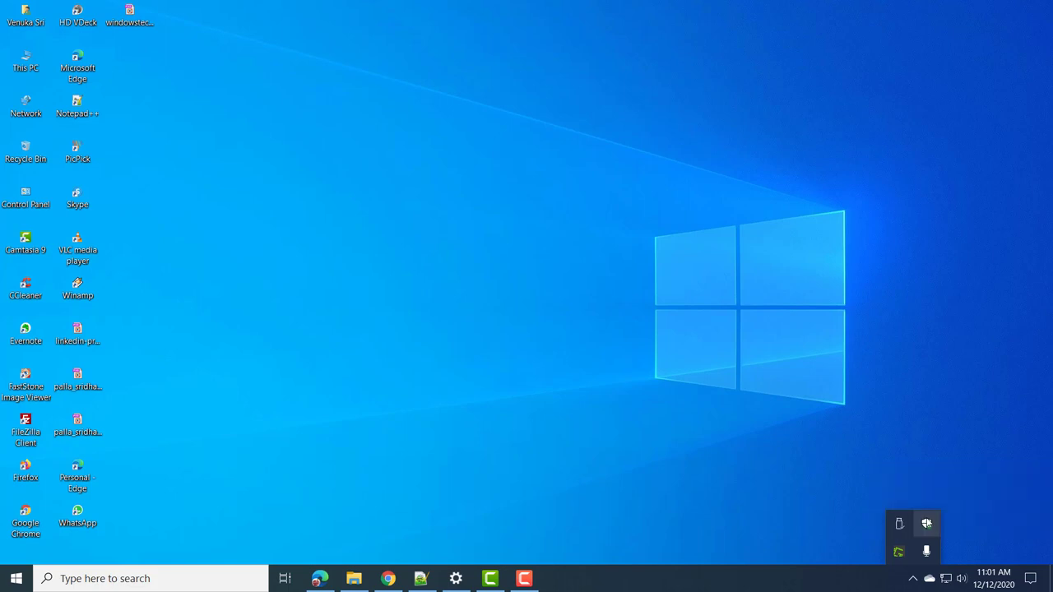
Recheck the eject list, dismiss the safe-to-remove notification and close Devices and Printers.
click(903, 524)
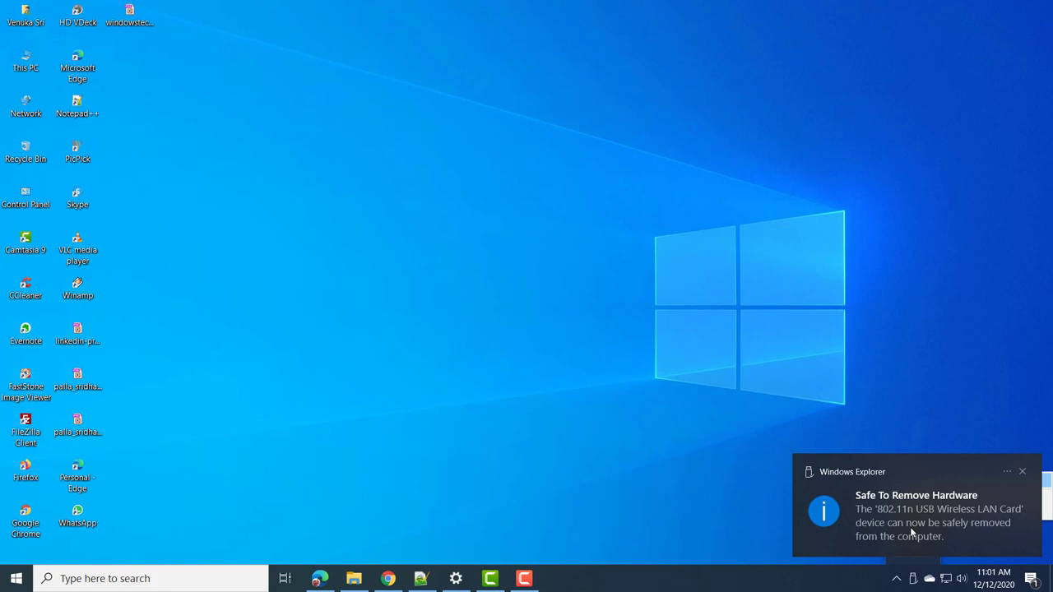
click(1022, 471)
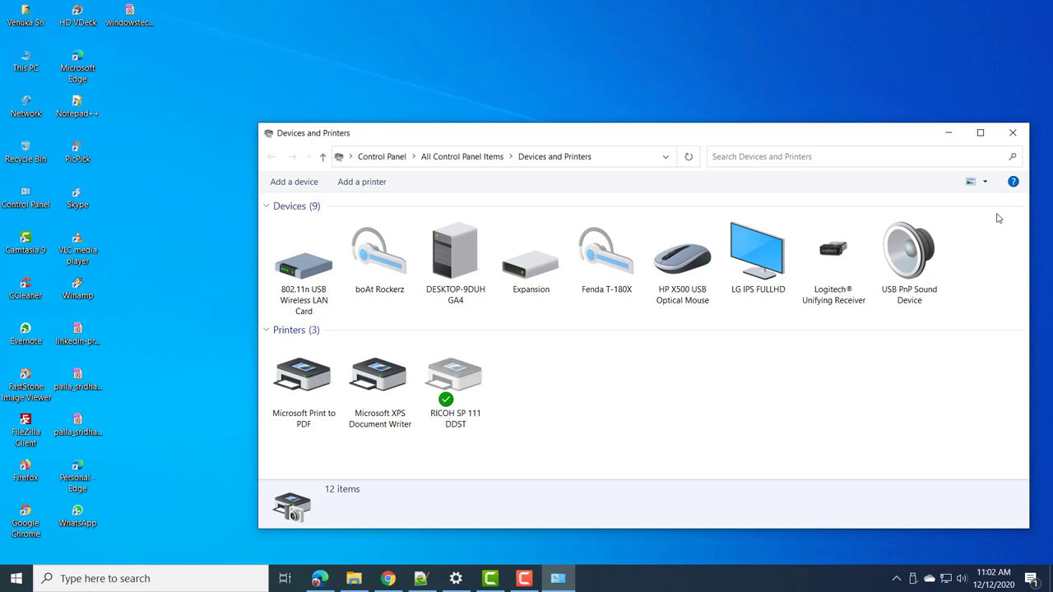
click(1013, 132)
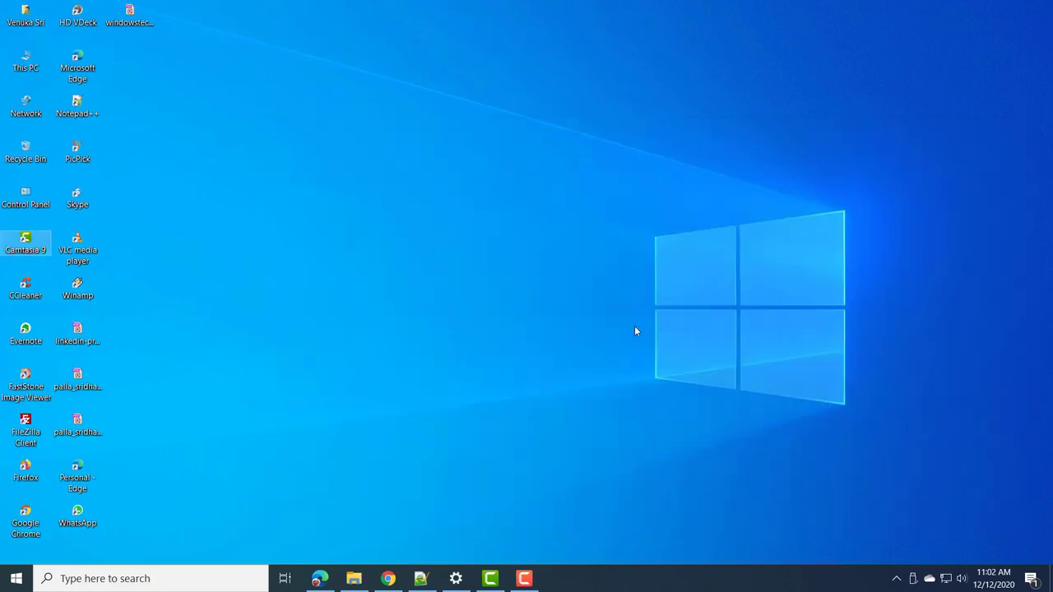
Search Windows for 'DEVICE' and launch Device Manager from the Best match result.
click(72, 579)
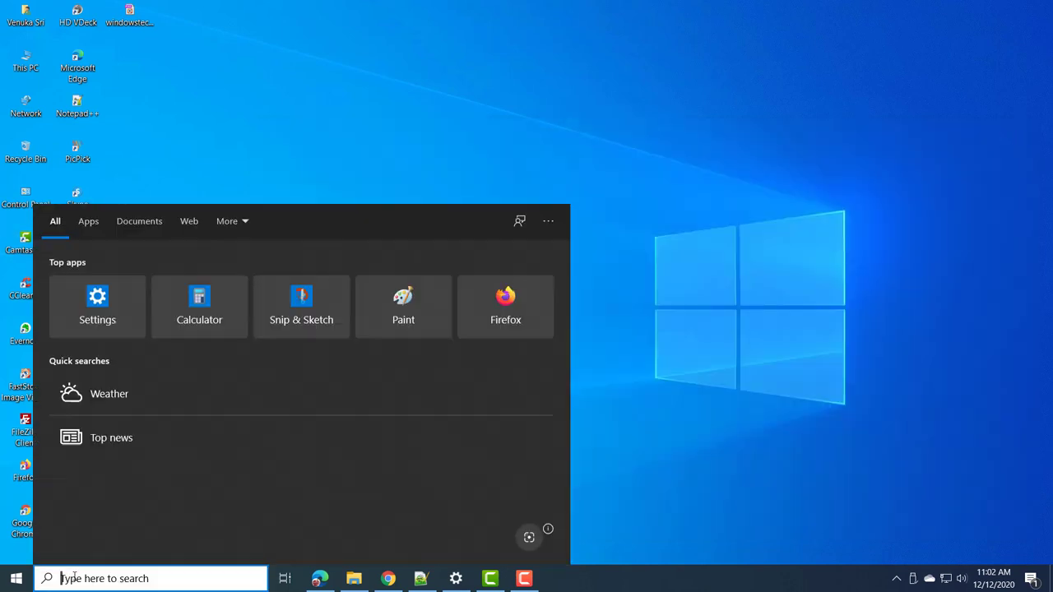
text(DEVICE)
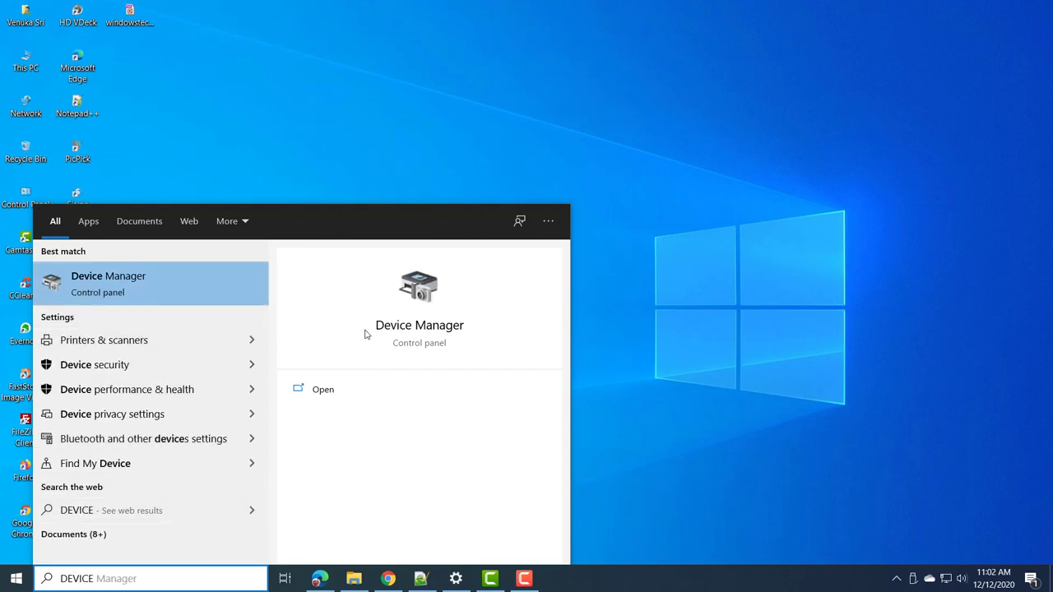
click(97, 287)
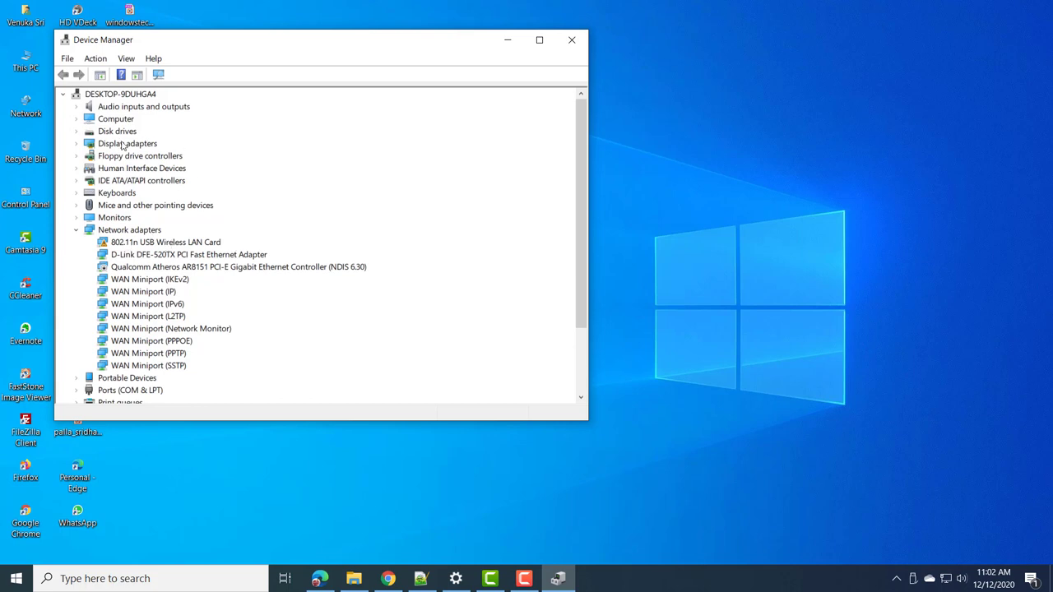
Expand Disk drives, Portable Devices, and Sound, video and game controllers in Device Manager.
click(77, 132)
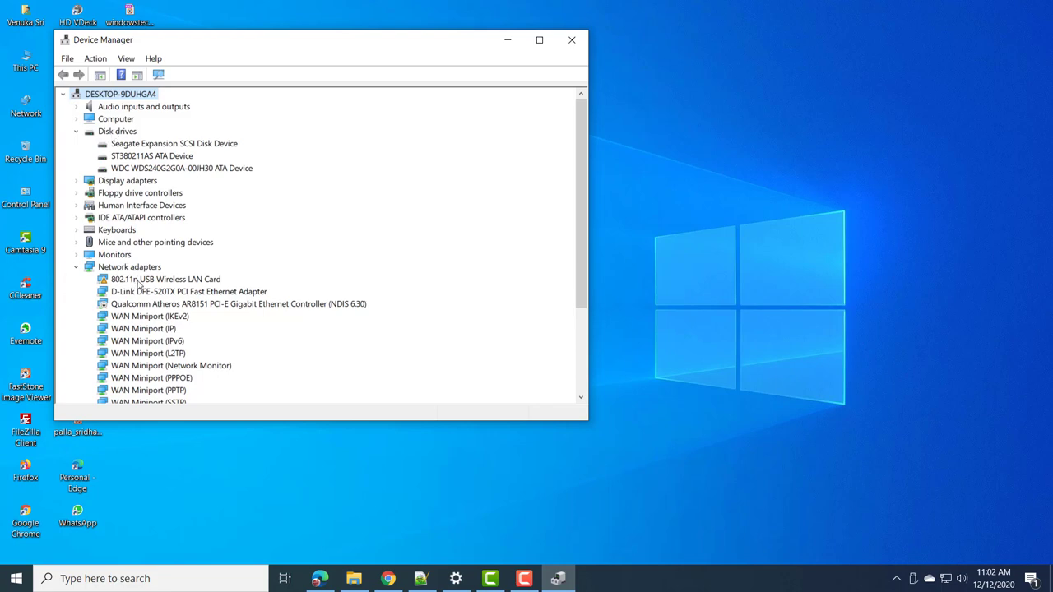
scroll(151, 285, down, 3)
scroll(152, 284, down, 1)
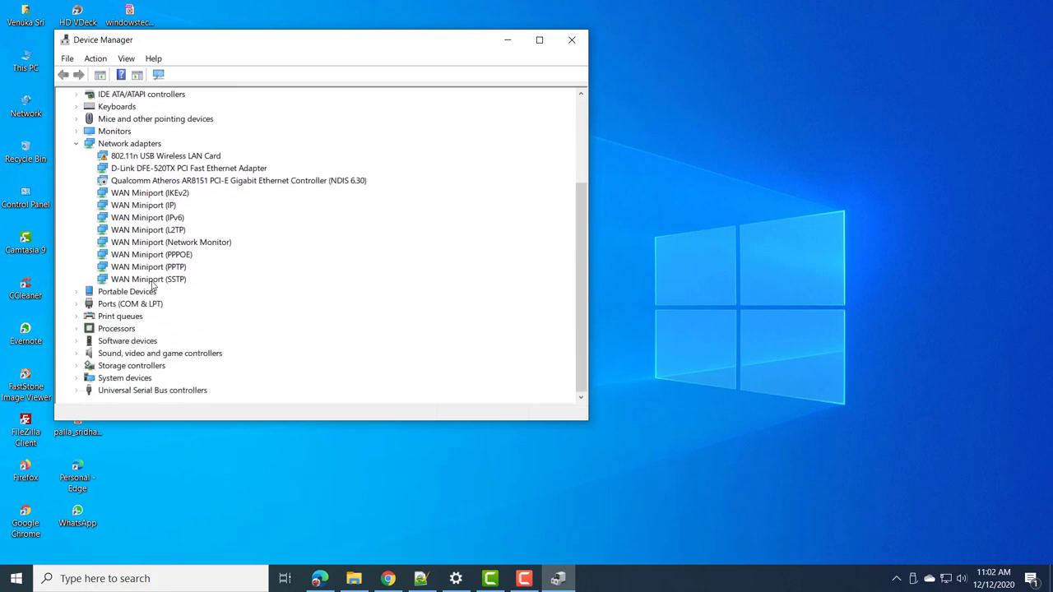
click(74, 292)
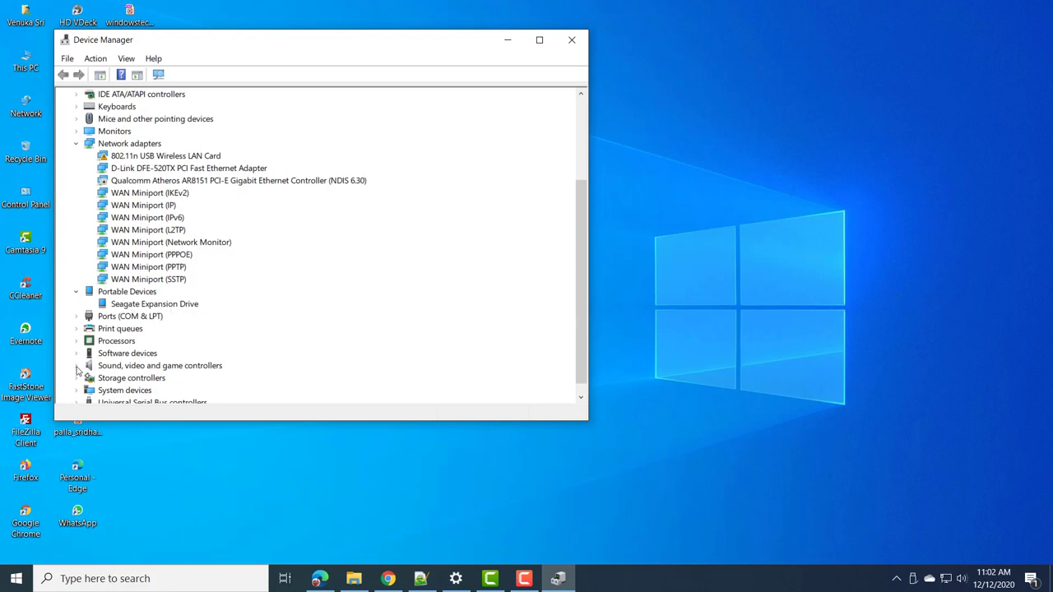
click(77, 367)
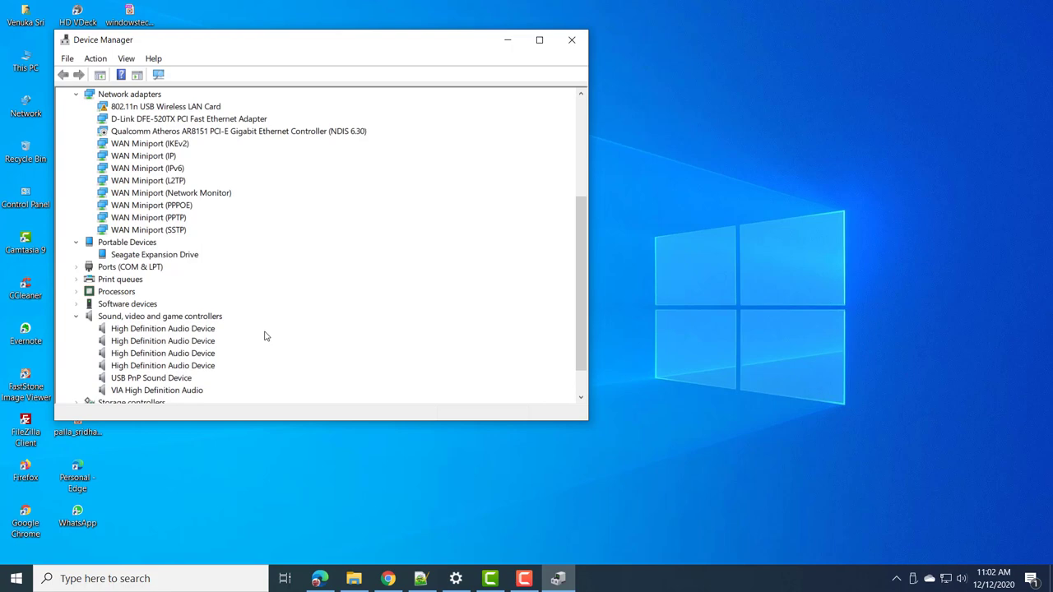
Browse the Device Manager menus and scroll through the device list back to Network adapters.
scroll(266, 336, up, 2)
scroll(266, 336, up, 3)
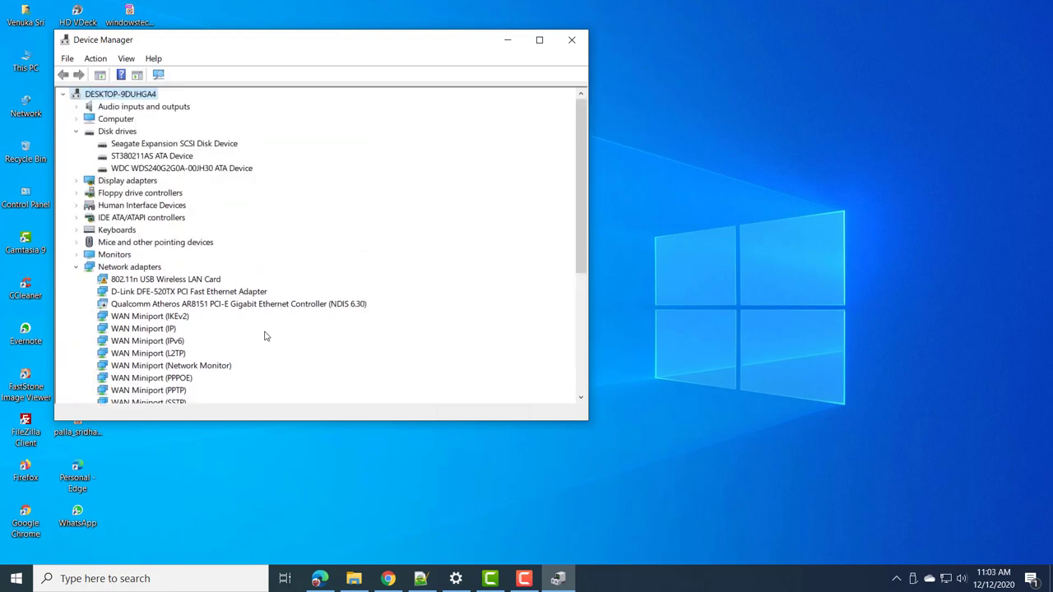
click(68, 60)
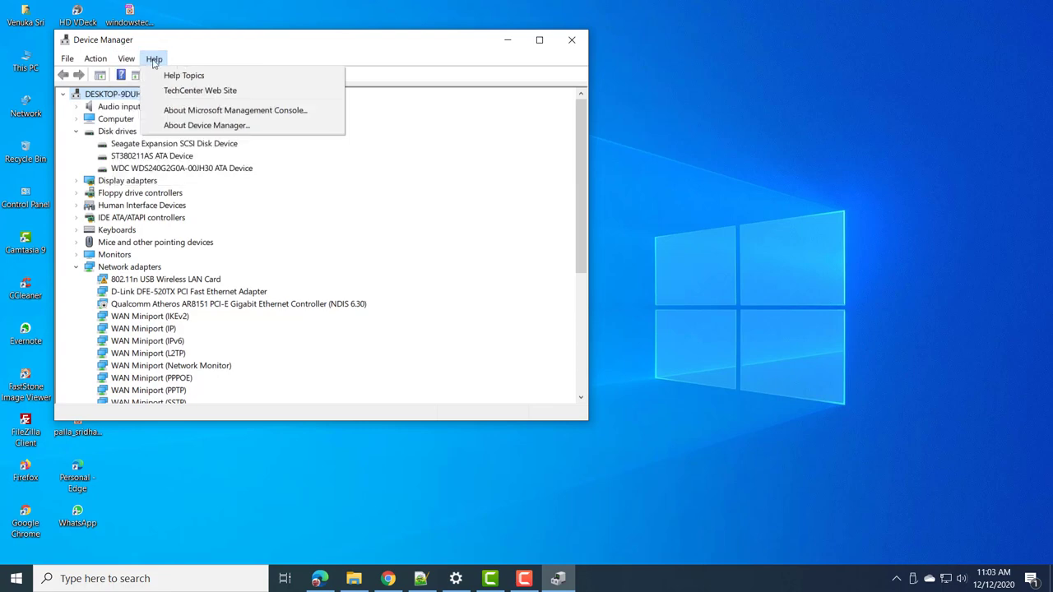
click(560, 265)
scroll(539, 270, down, 4)
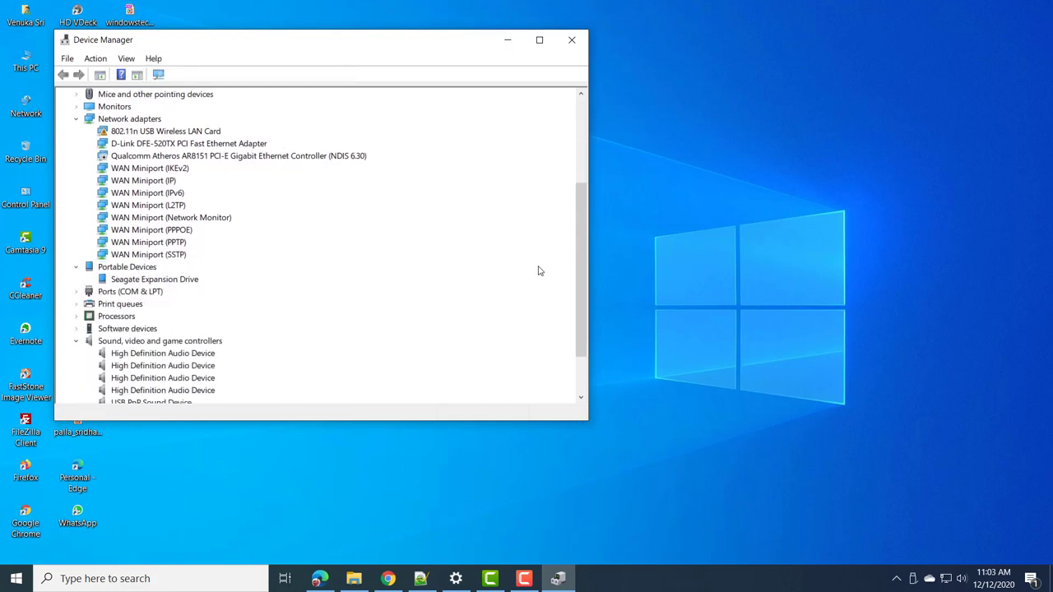
scroll(539, 271, down, 2)
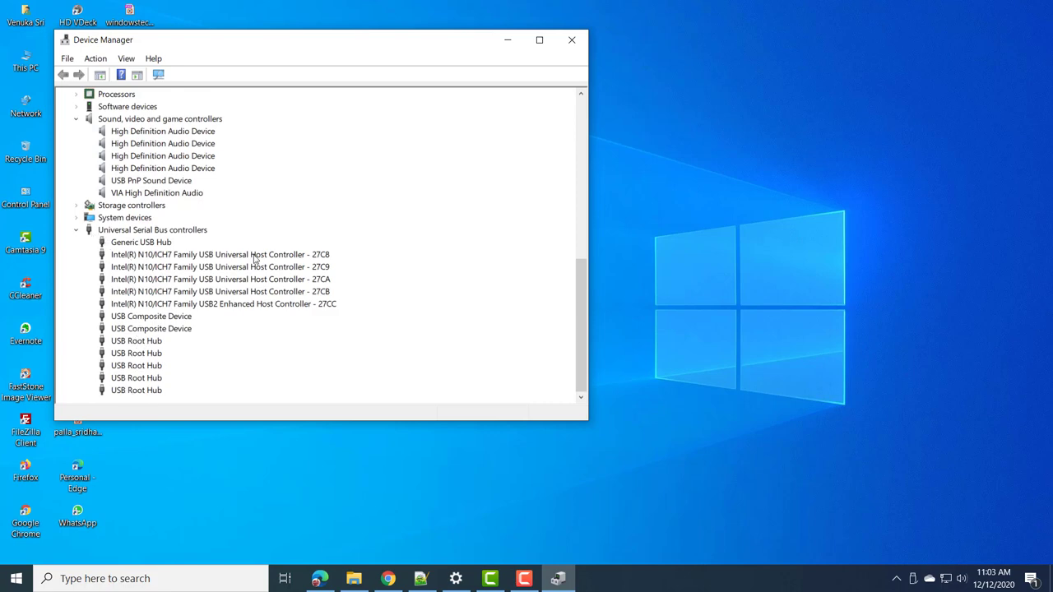
scroll(264, 261, up, 3)
scroll(264, 261, up, 3)
scroll(264, 262, up, 2)
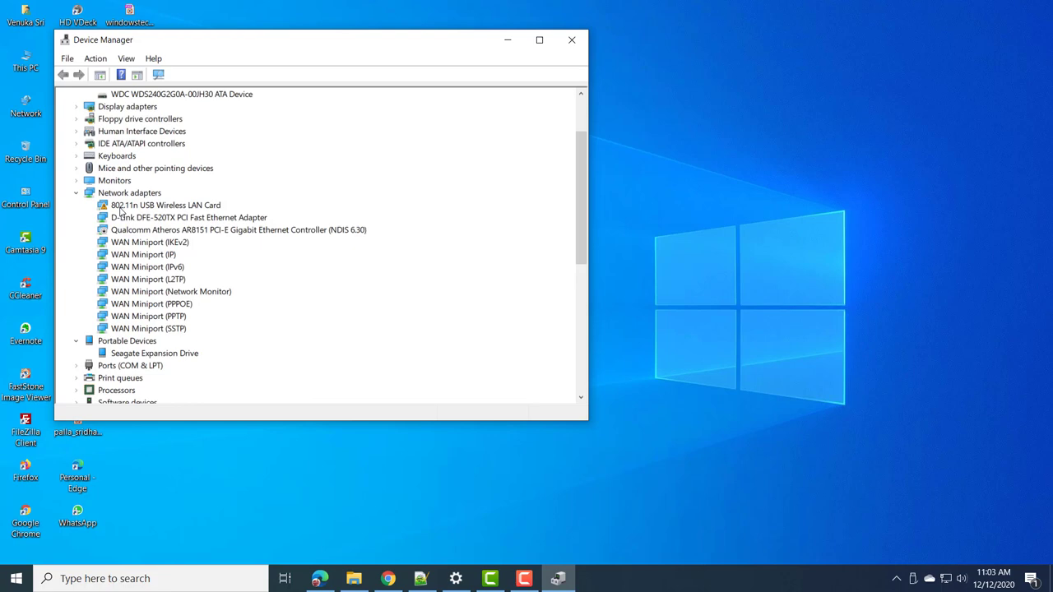
double_click(126, 209)
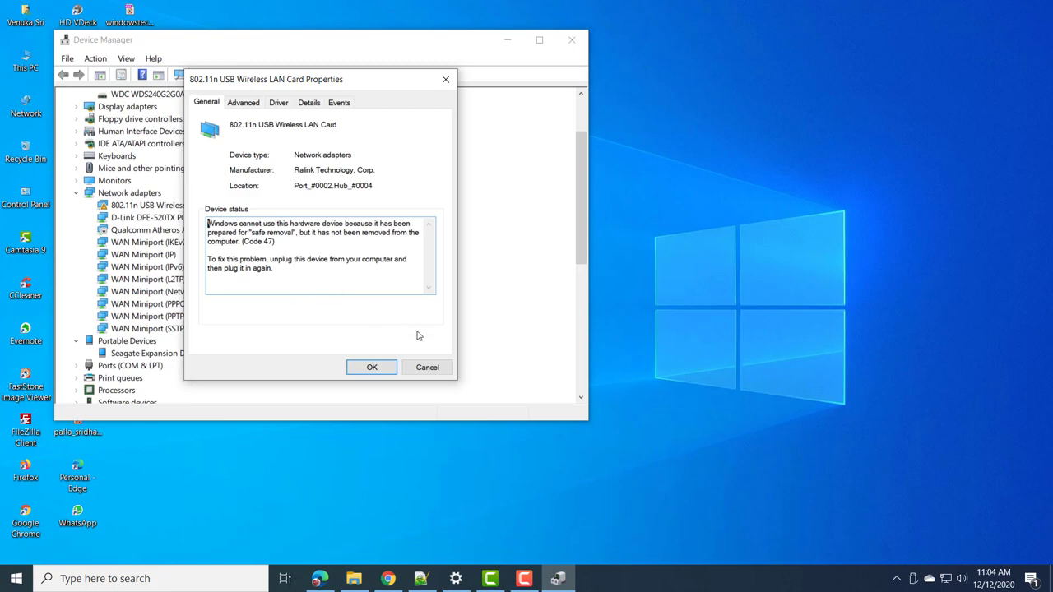
click(425, 369)
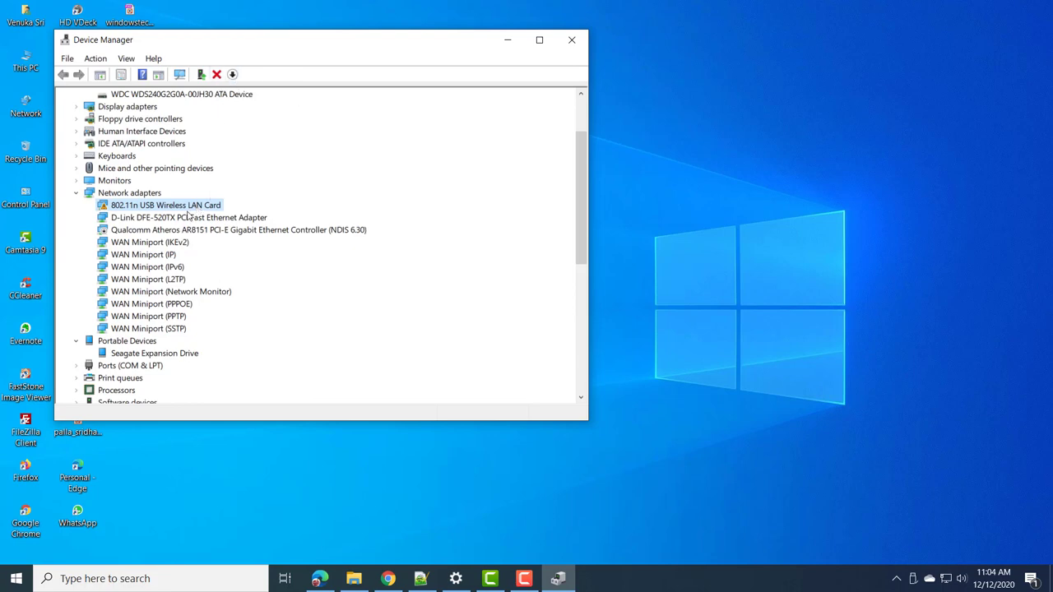
Disable and re-enable the 802.11n wireless card, choosing No at the restart prompt.
click(234, 75)
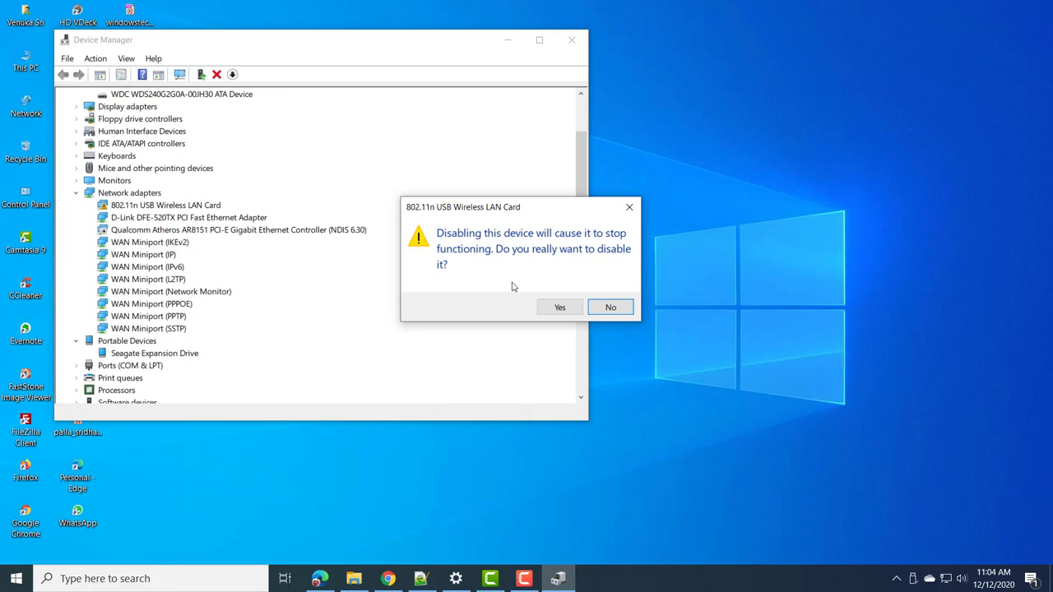
click(557, 308)
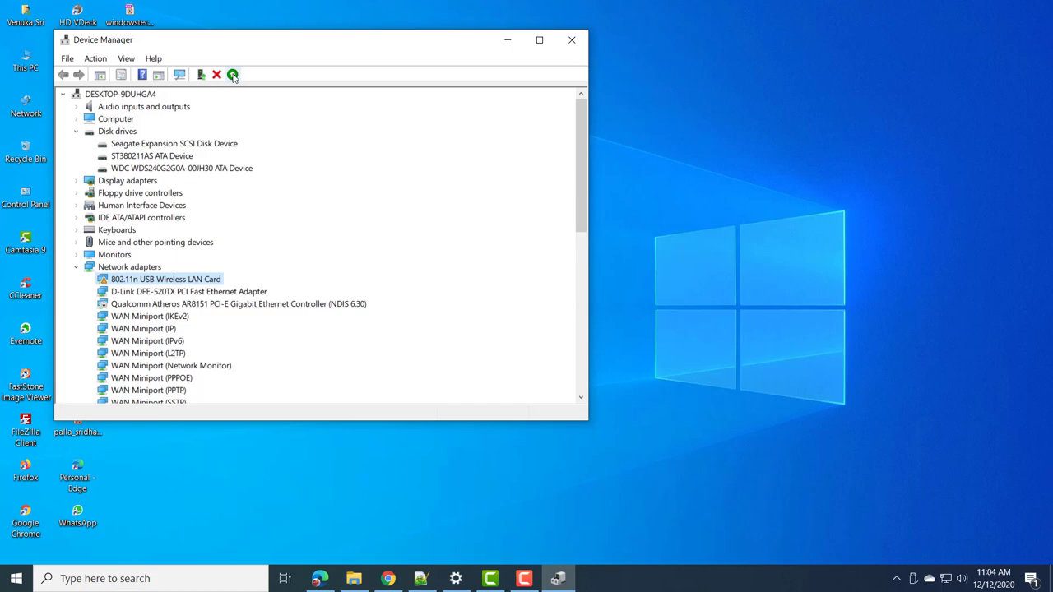
click(233, 75)
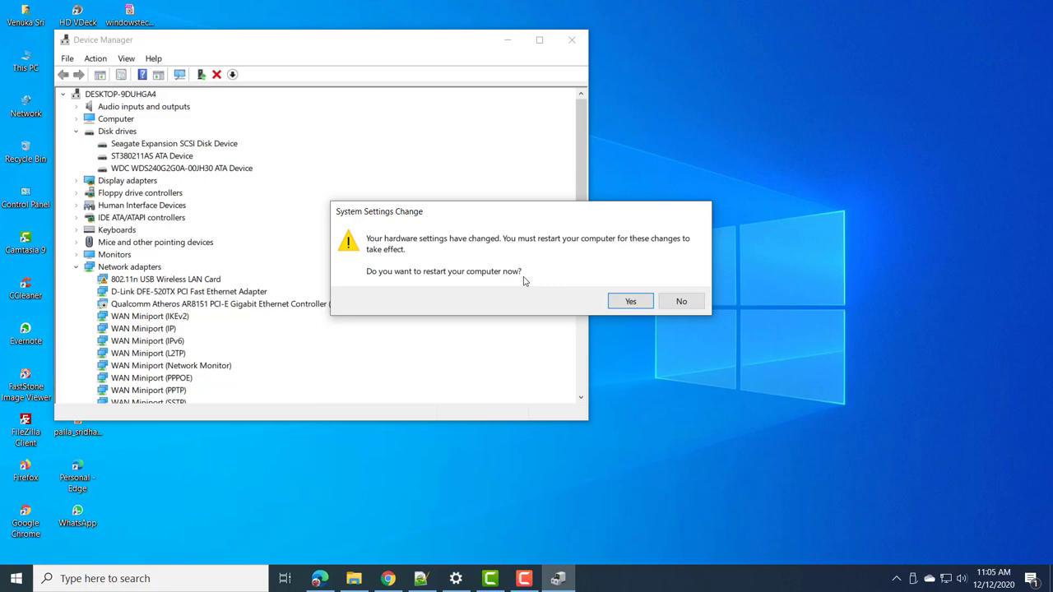
click(680, 301)
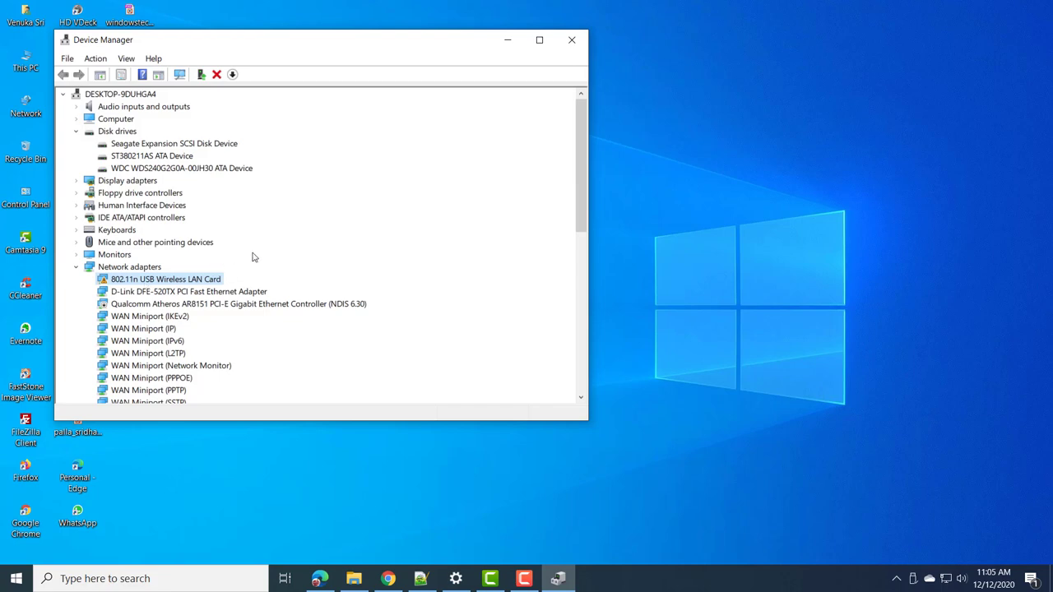
Disable the 802.11n wireless card again, skip the restart, then re-enable it without a warning flag.
click(233, 75)
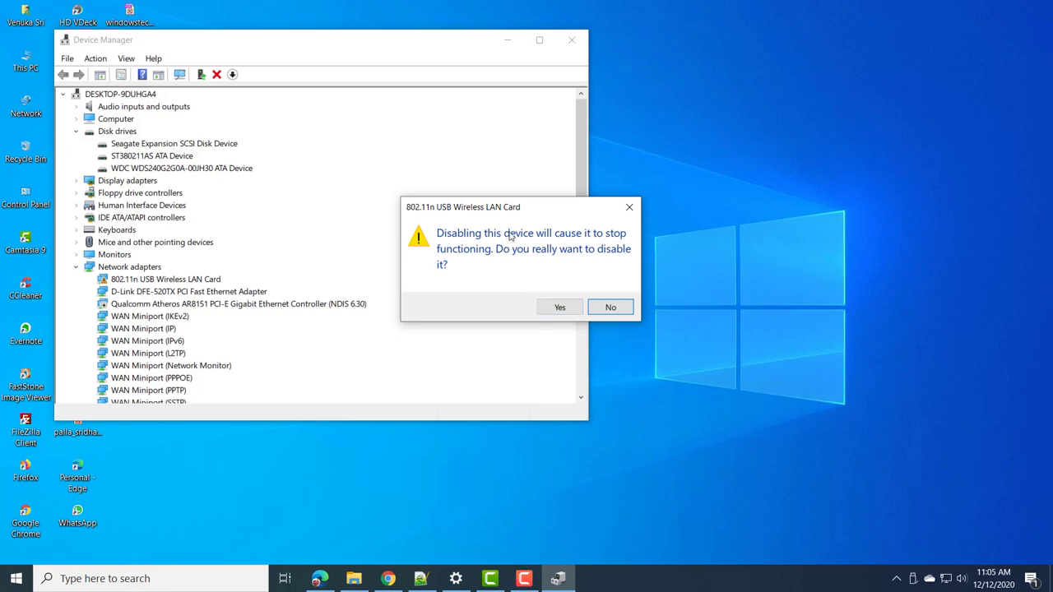
click(555, 308)
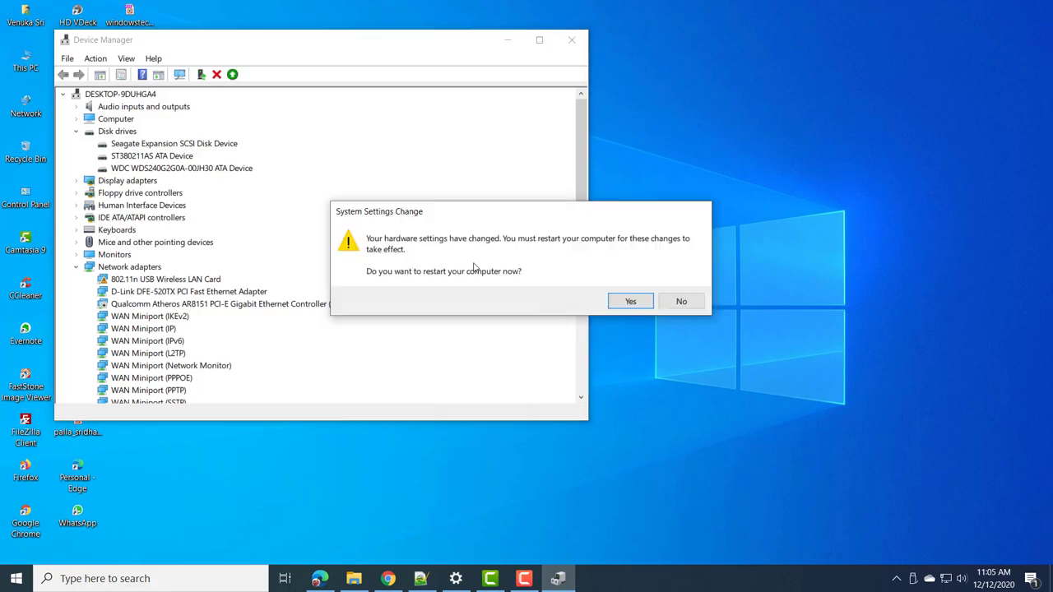
click(672, 305)
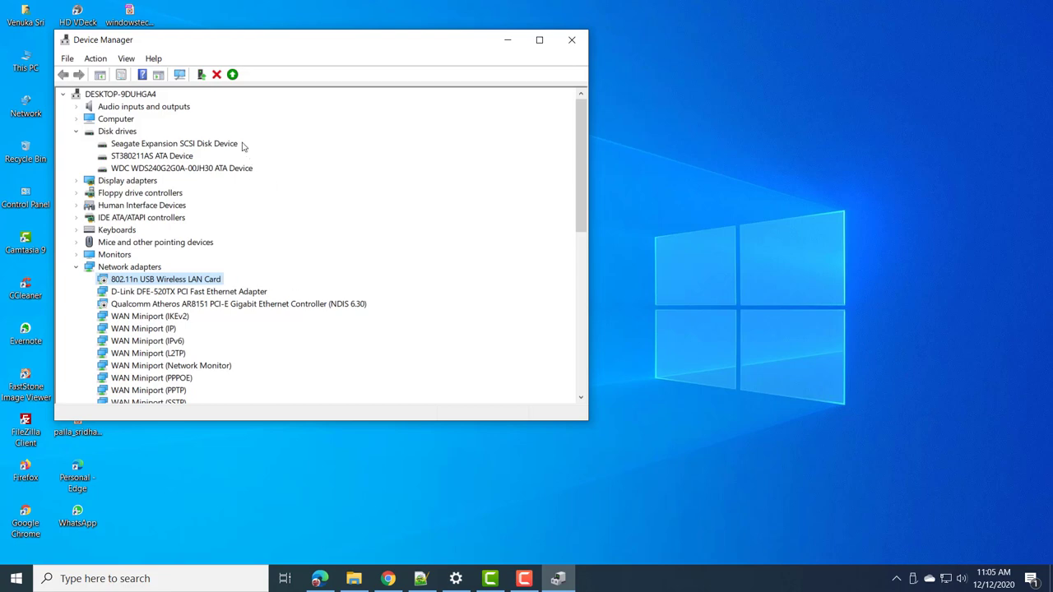
click(233, 74)
Reopen the Safely Remove Hardware list to confirm the 802.11n wireless card appears again.
click(899, 578)
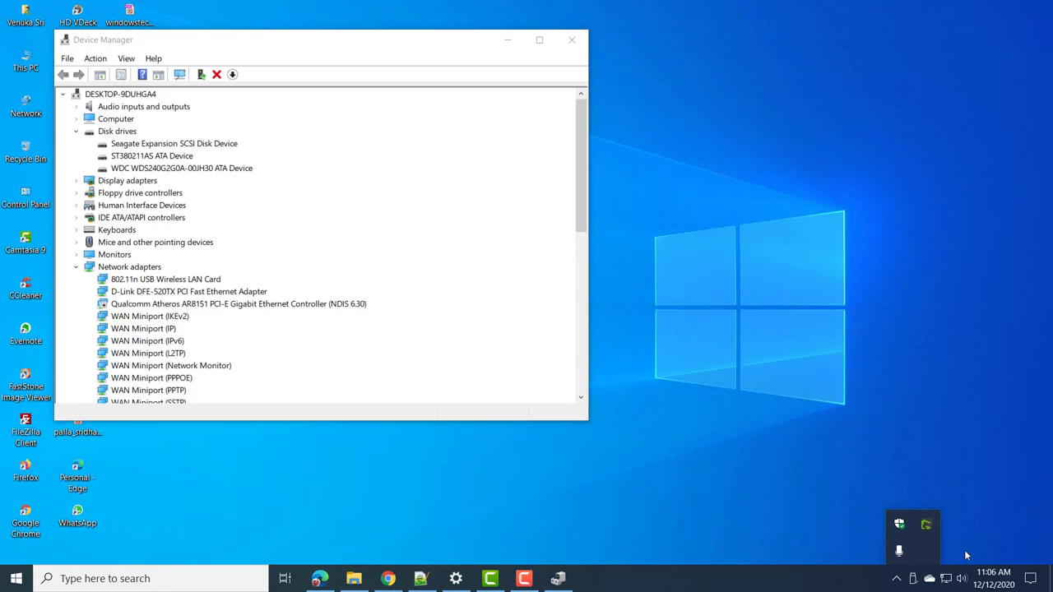
click(911, 582)
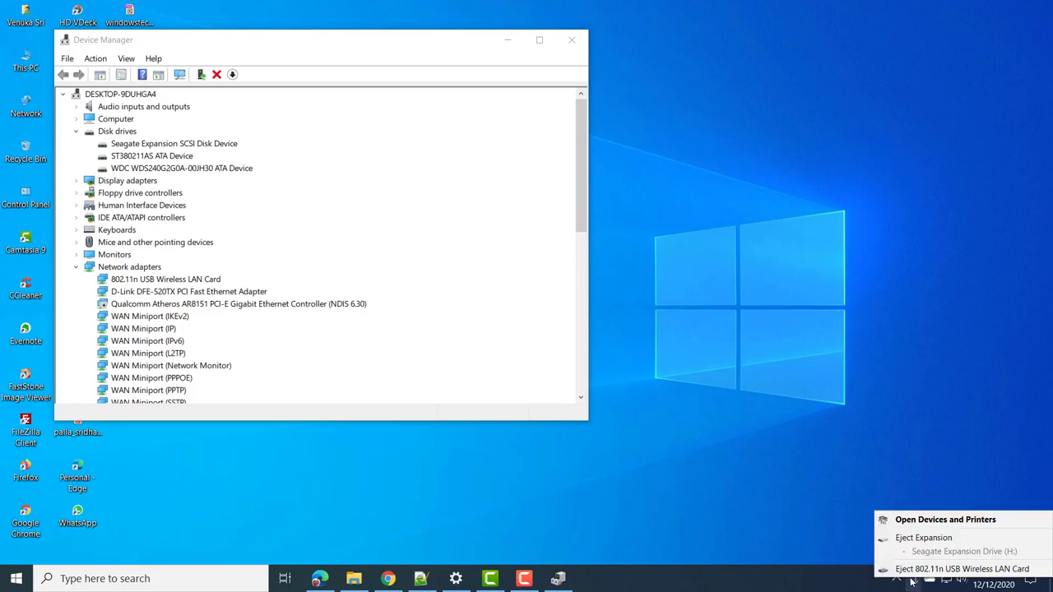